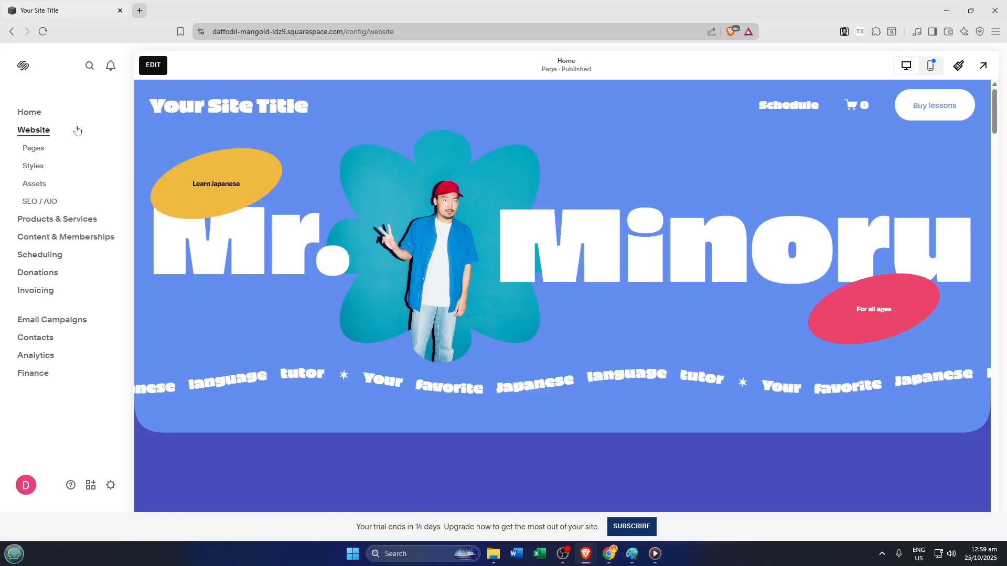
- Edit the Home page, give the section containing the donation form the anchor link name "donation", and copy that link
{"action": "left_click", "coordinate": [153, 65]}
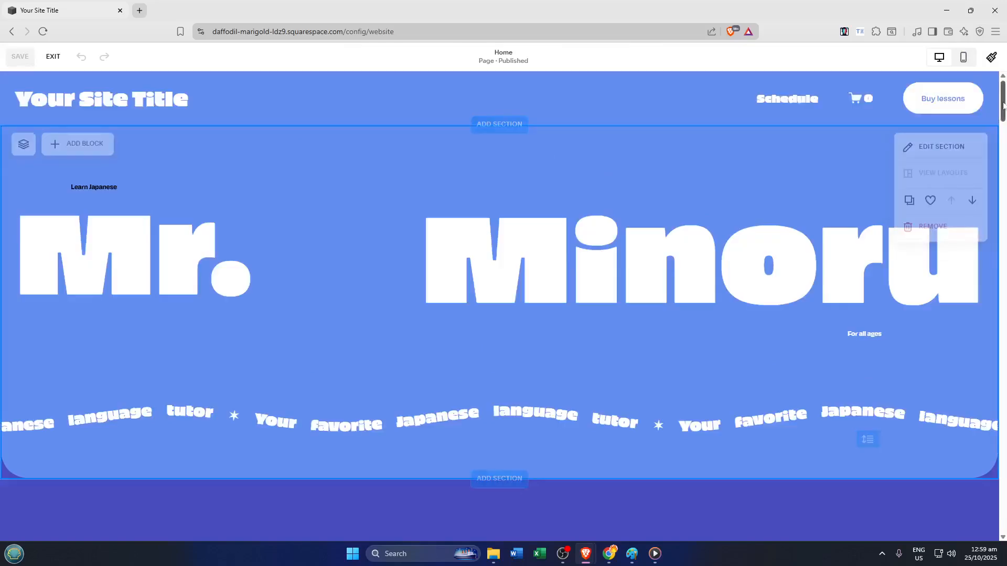
{"action": "left_click_drag", "start_coordinate": [1003, 105], "coordinate": [1004, 494]}
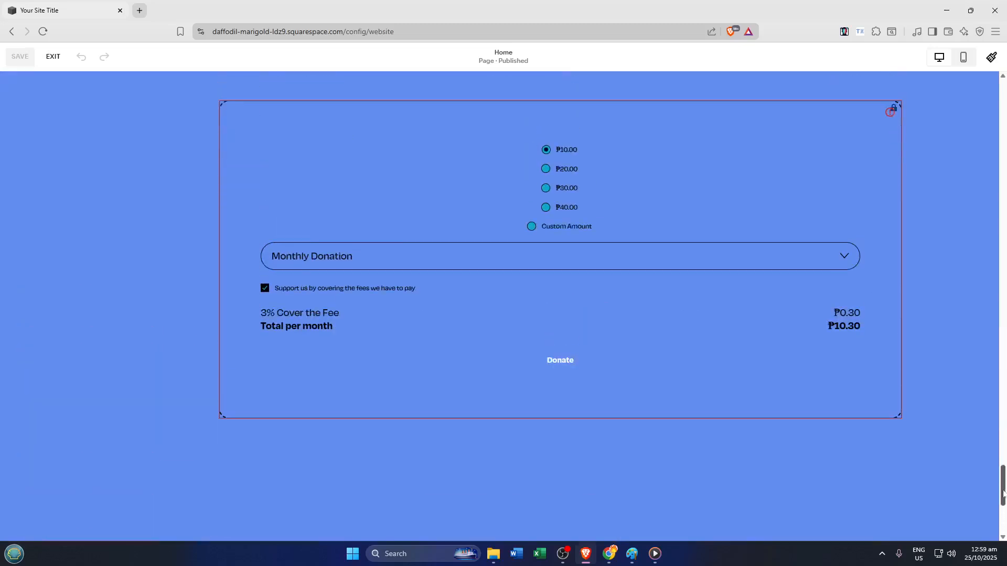
{"action": "scroll", "coordinate": [909, 454], "scroll_direction": "up", "scroll_amount": 2}
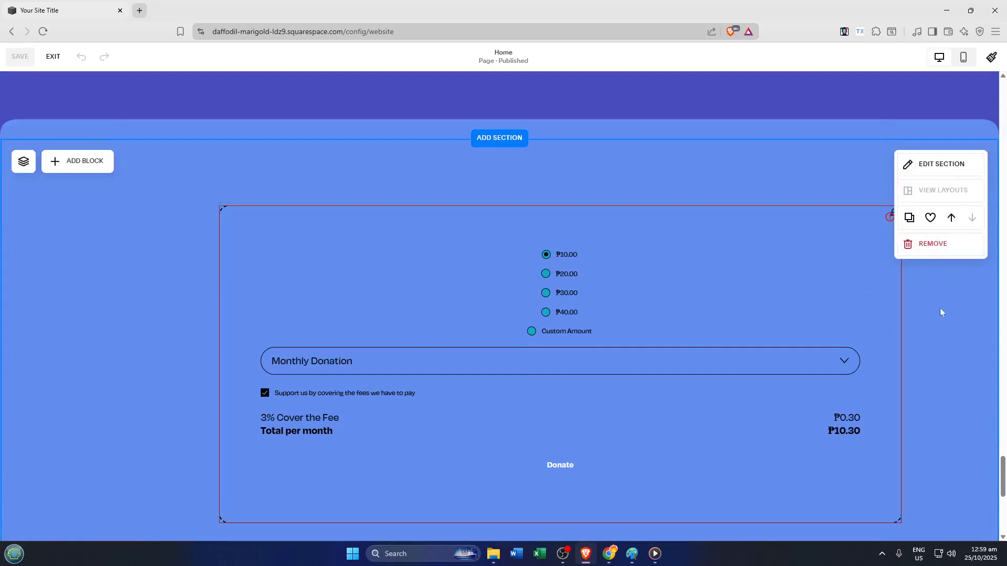
{"action": "scroll", "coordinate": [966, 331], "scroll_direction": "up", "scroll_amount": 1}
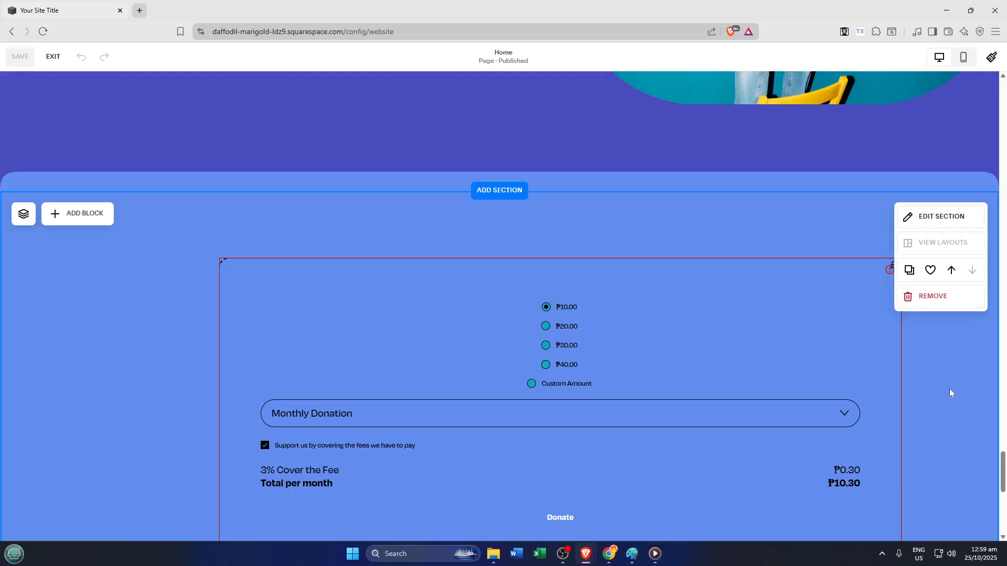
{"action": "scroll", "coordinate": [954, 398], "scroll_direction": "down", "scroll_amount": 1}
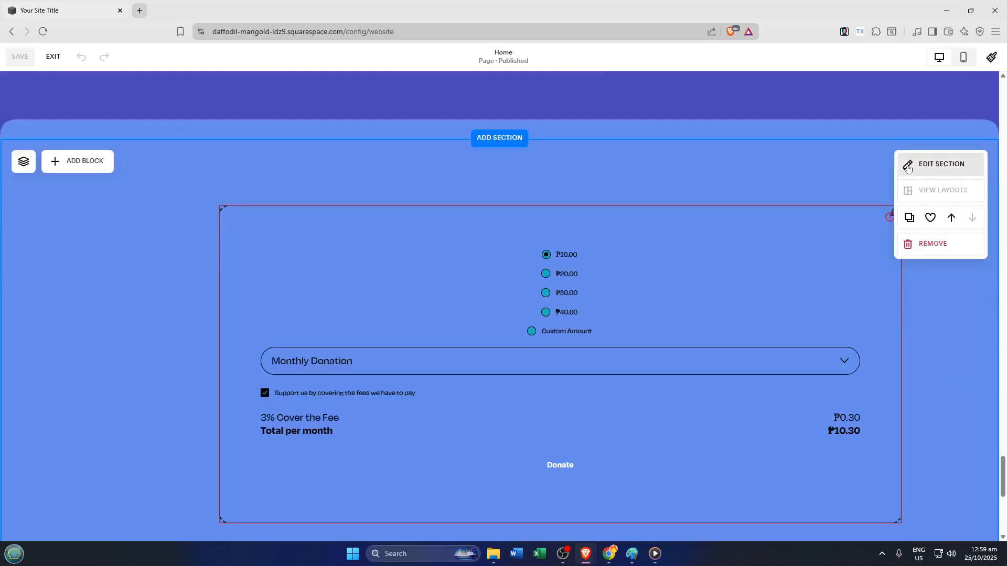
{"action": "left_click", "coordinate": [927, 167]}
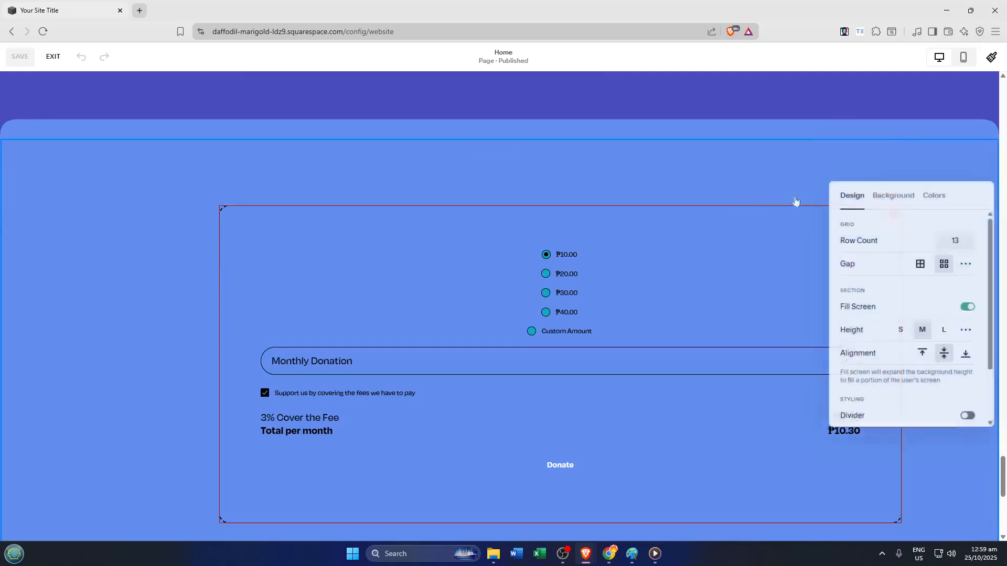
{"action": "scroll", "coordinate": [926, 328], "scroll_direction": "down", "scroll_amount": 2}
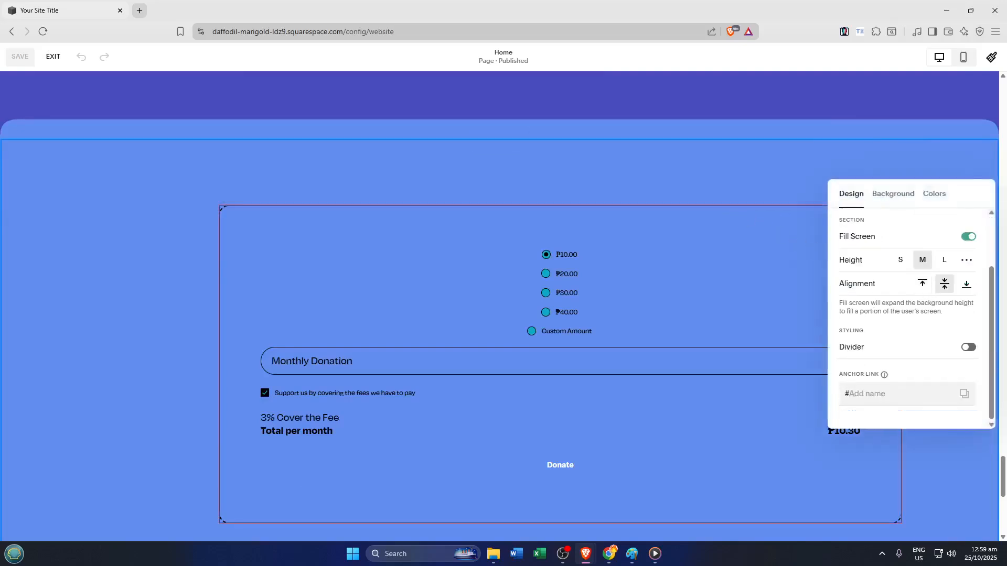
{"action": "left_click", "coordinate": [891, 394]}
{"action": "type", "text": "d"}
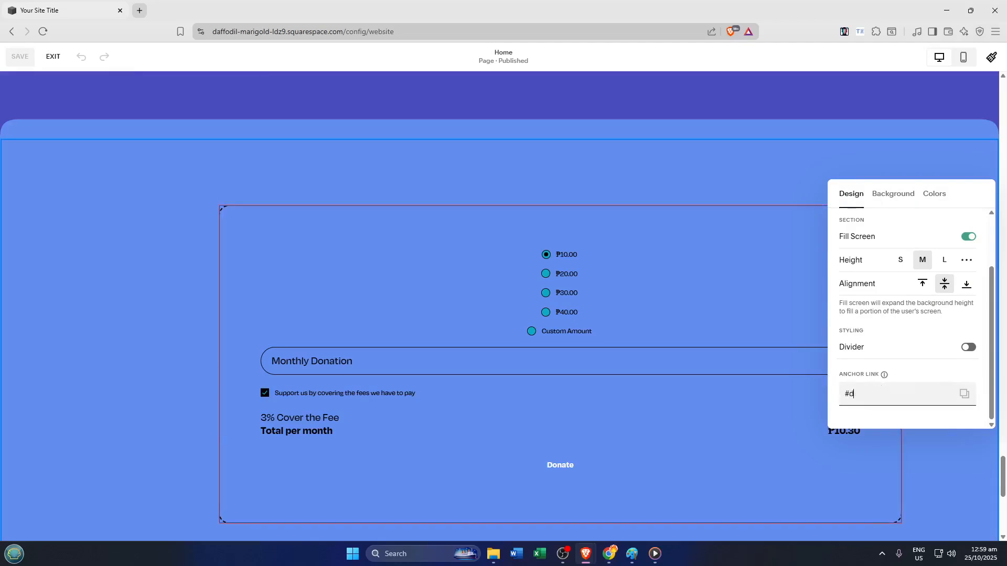
{"action": "type", "text": "onation"}
{"action": "left_click", "coordinate": [963, 394]}
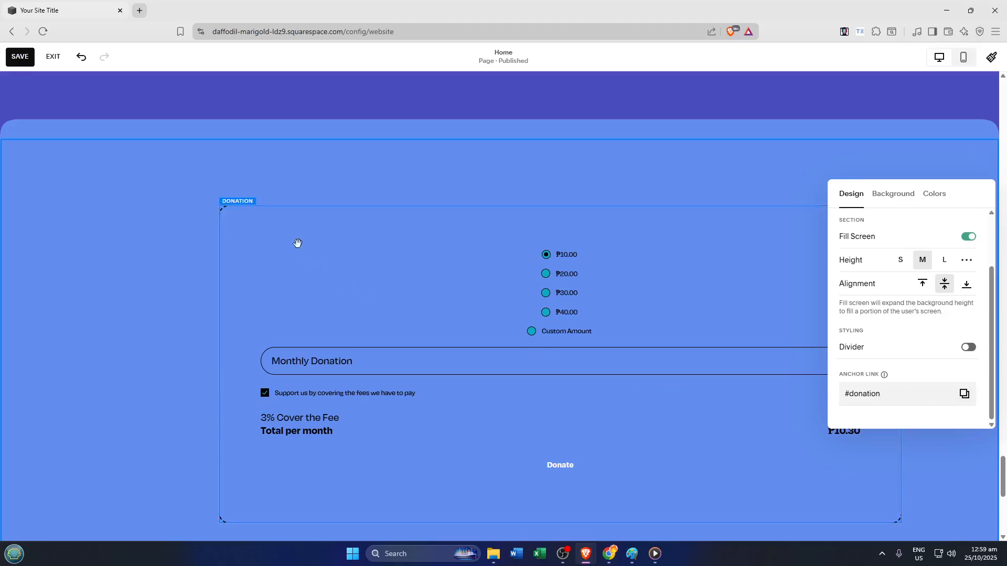
{"action": "left_click", "coordinate": [407, 172]}
- Add a text block to the "My approach" section of the Home page
{"action": "scroll", "coordinate": [682, 199], "scroll_direction": "up", "scroll_amount": 5}
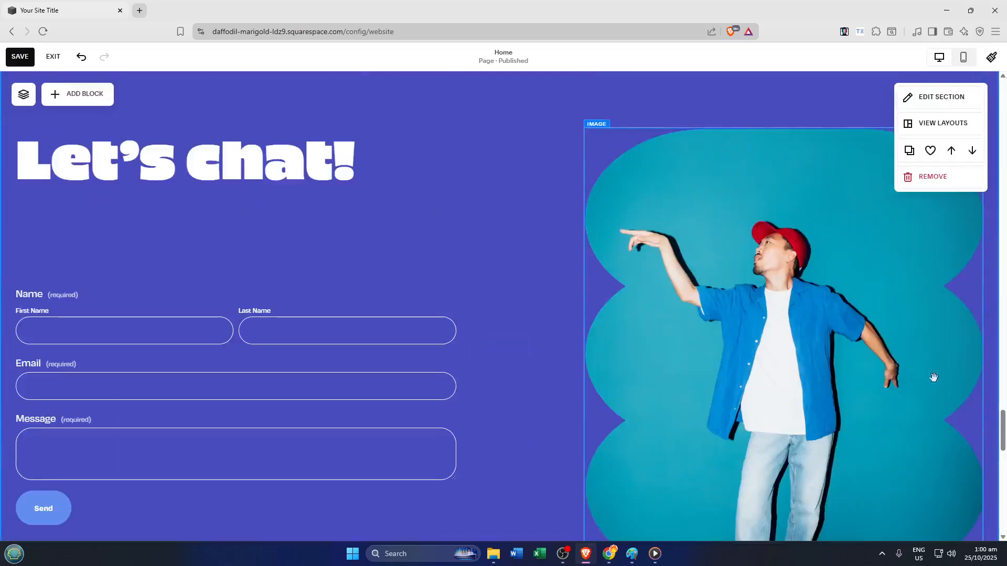
{"action": "left_click_drag", "start_coordinate": [1004, 431], "coordinate": [1002, 136]}
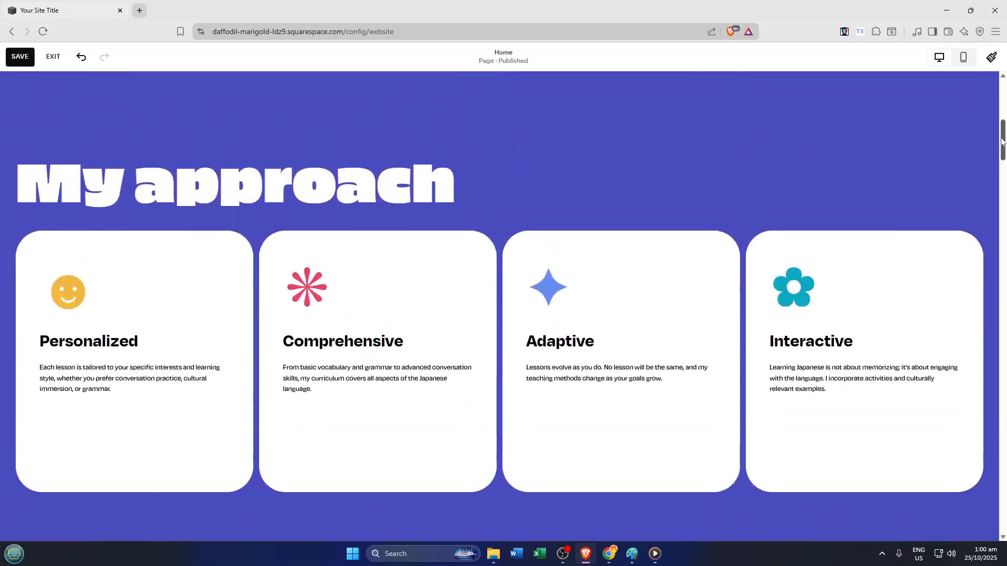
{"action": "scroll", "coordinate": [902, 241], "scroll_direction": "up", "scroll_amount": 1}
{"action": "mouse_move", "coordinate": [879, 250]}
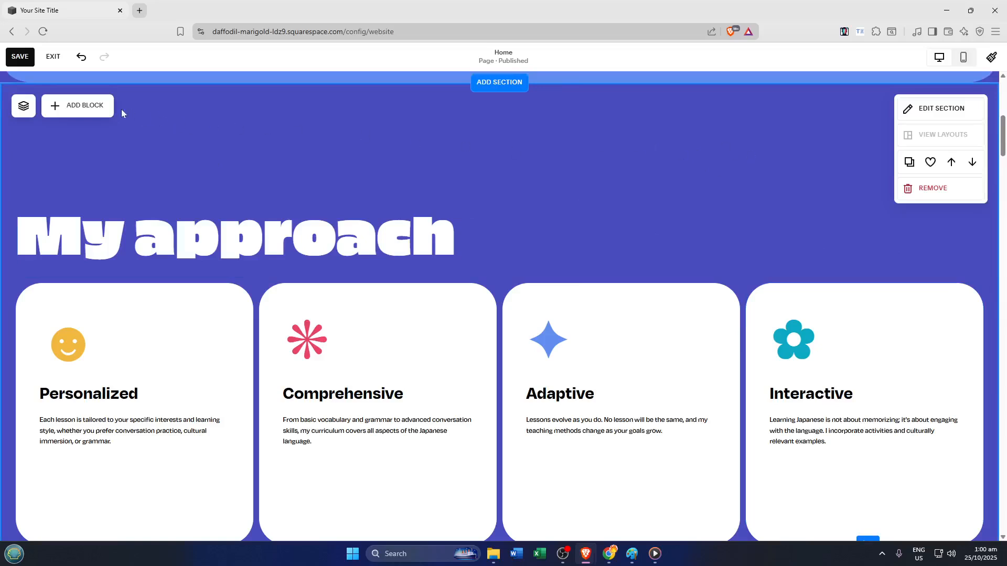
{"action": "left_click", "coordinate": [92, 109]}
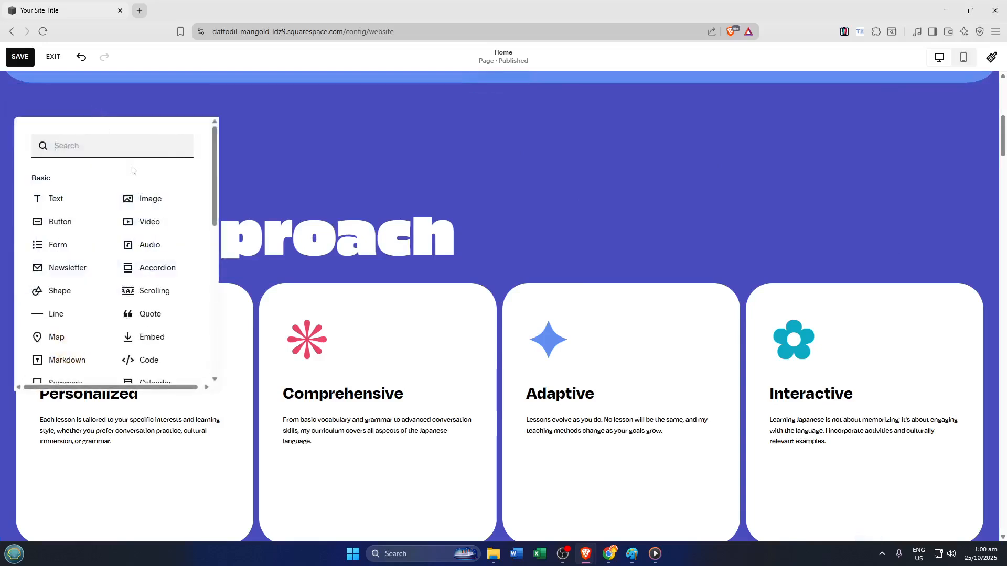
{"action": "left_click", "coordinate": [63, 198]}
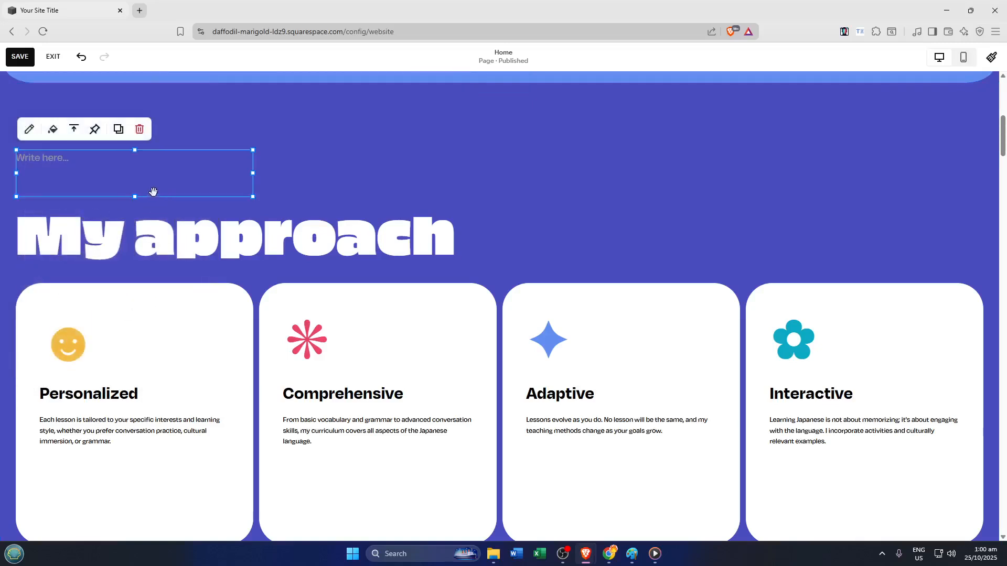
- Format the new text block as Heading 3 and enter the text "Donate Here"
{"action": "left_click", "coordinate": [28, 129]}
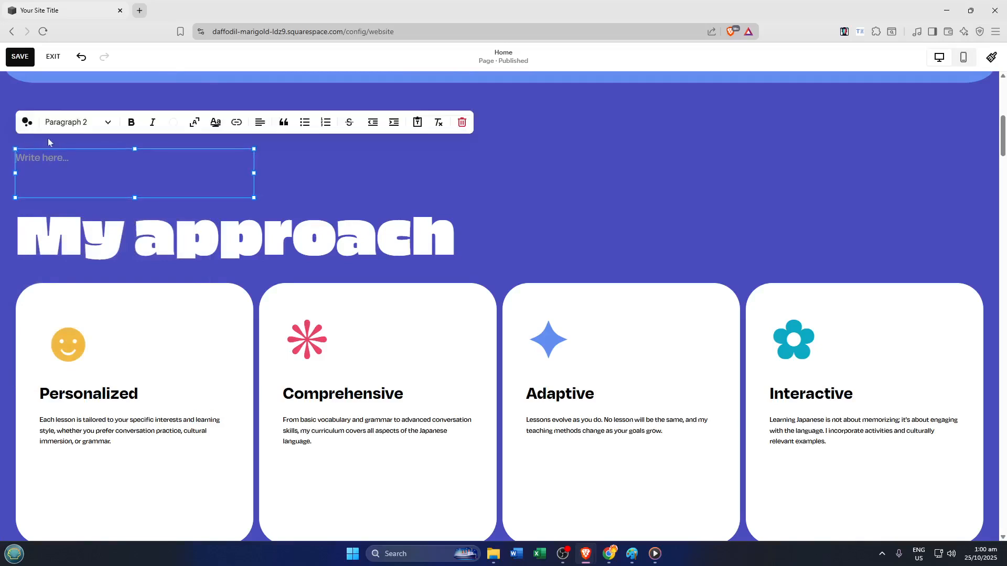
{"action": "left_click", "coordinate": [62, 123]}
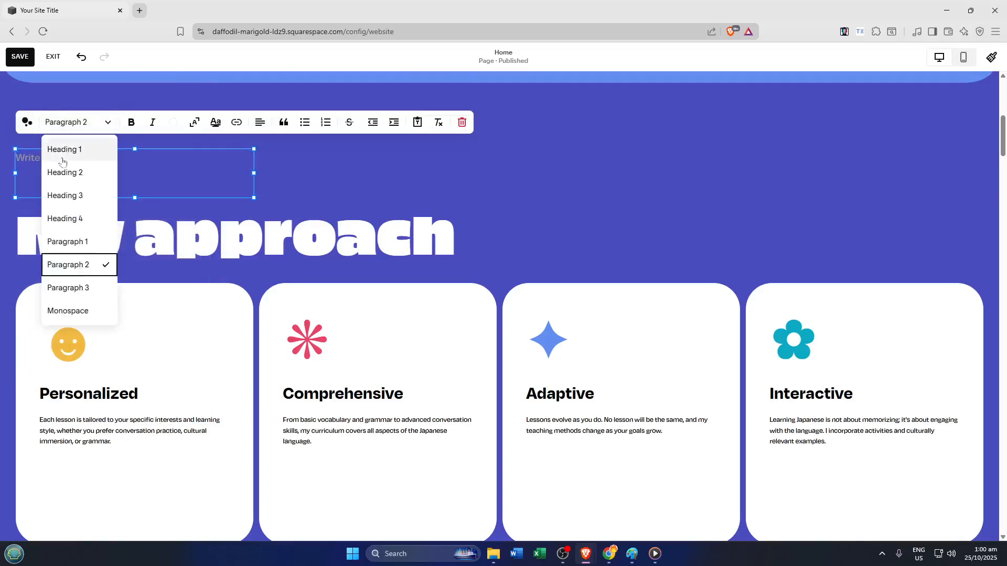
{"action": "left_click", "coordinate": [62, 196]}
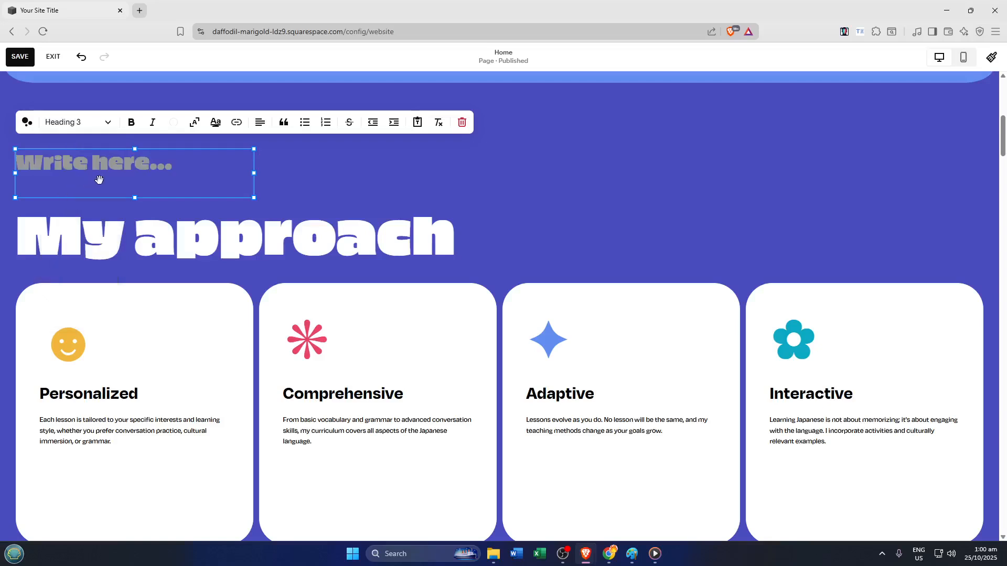
{"action": "type", "text": "Do"}
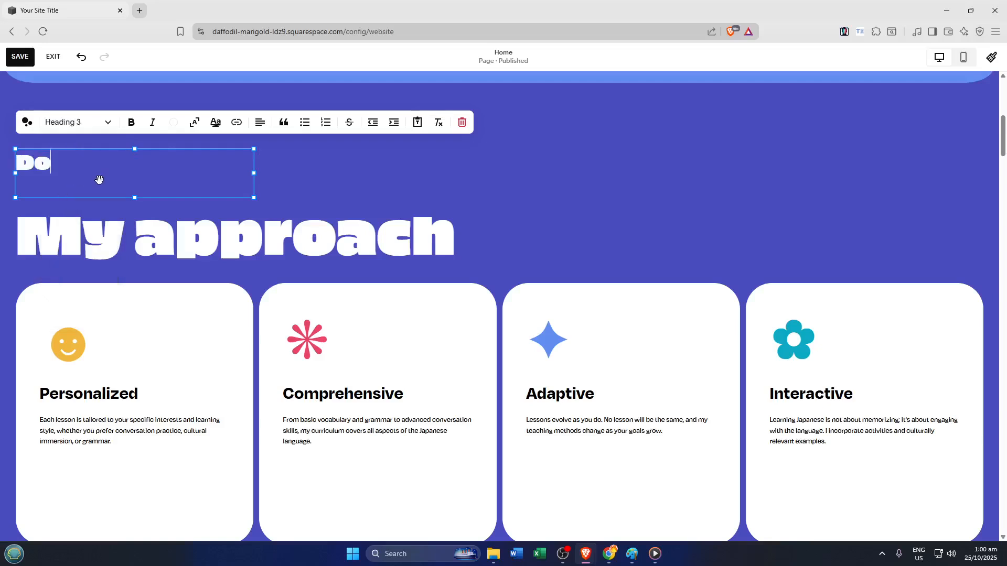
{"action": "type", "text": "nate "}
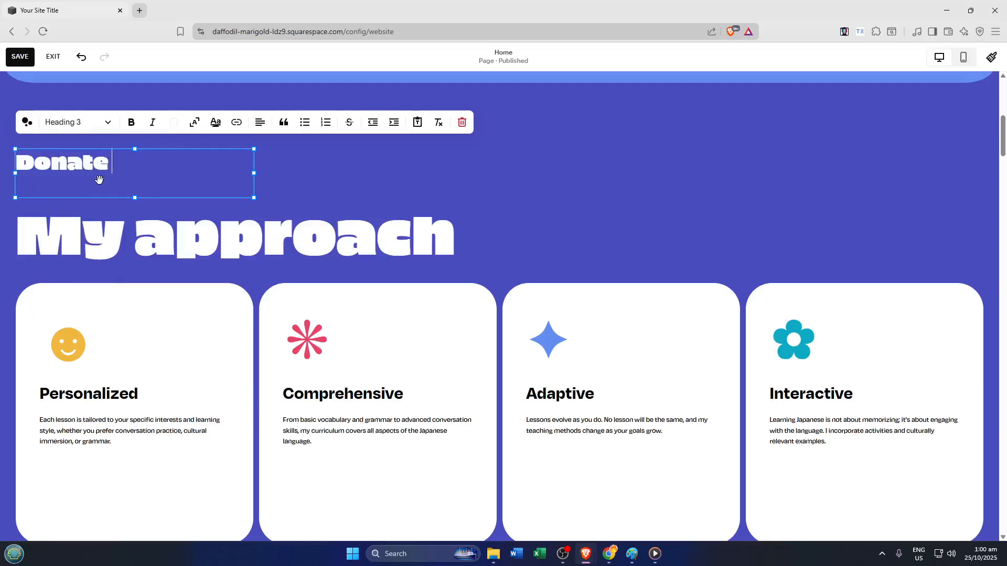
{"action": "type", "text": "Here"}
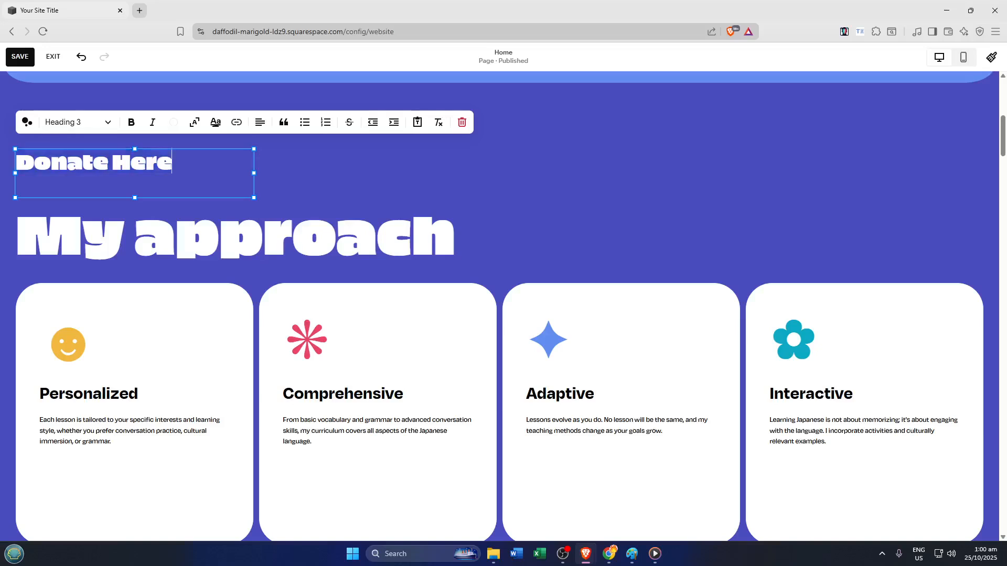
- Link the whole "Donate Here" text to the copied anchor URL /#donation
{"action": "key", "text": "ctrl+a"}
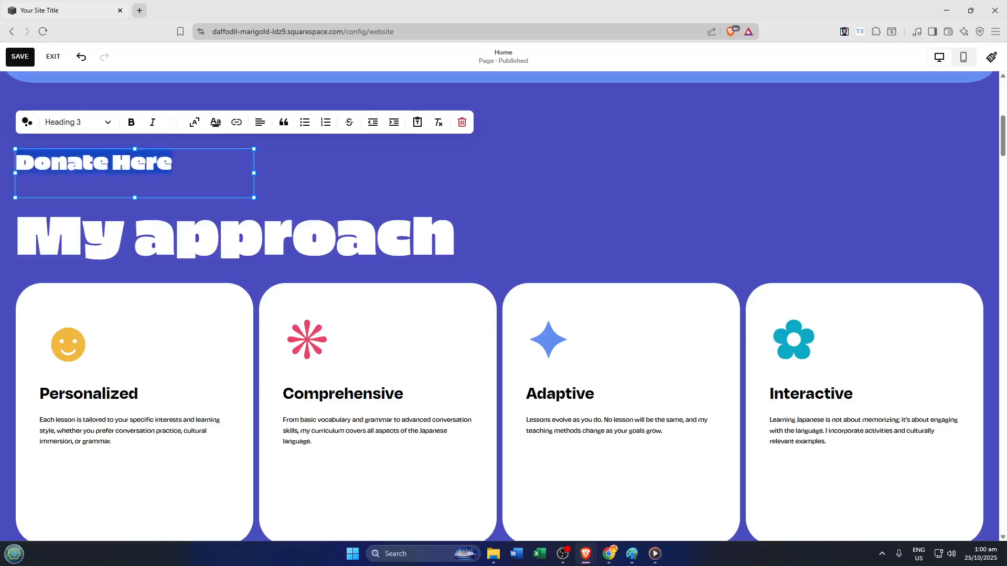
{"action": "left_click", "coordinate": [236, 123]}
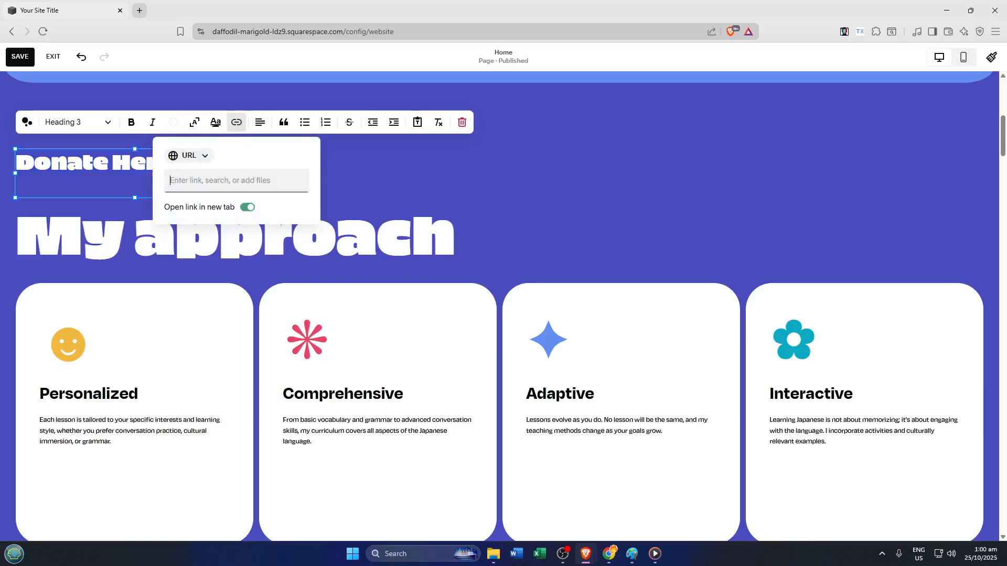
{"action": "left_click", "coordinate": [240, 190]}
{"action": "key", "text": "ctrl+v"}
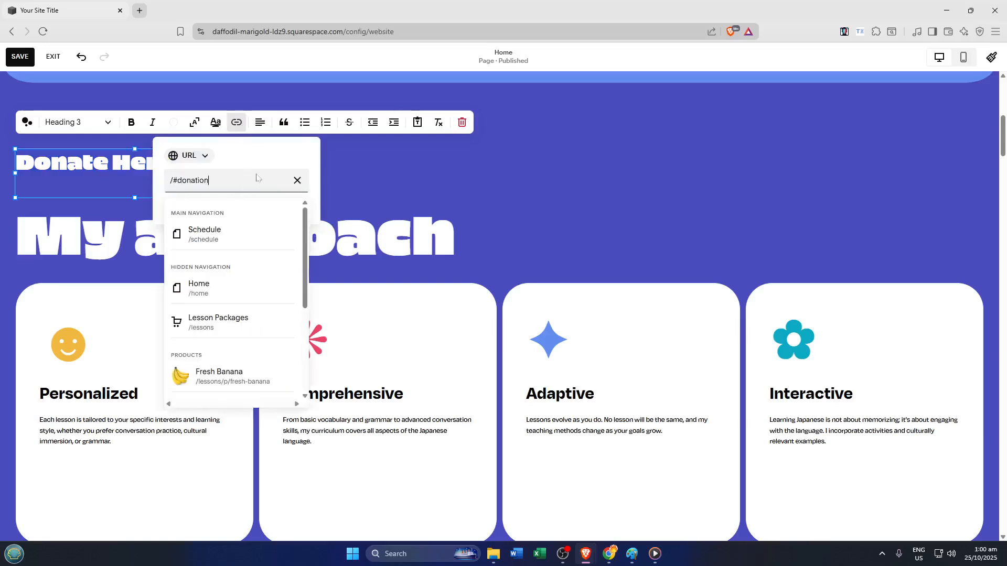
{"action": "key", "text": "Return"}
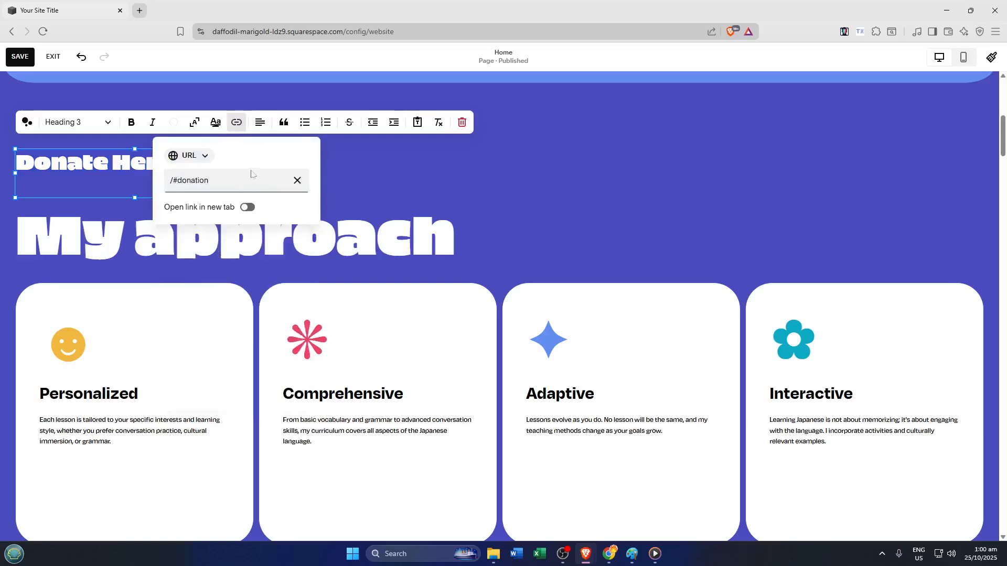
{"action": "left_click", "coordinate": [112, 174]}
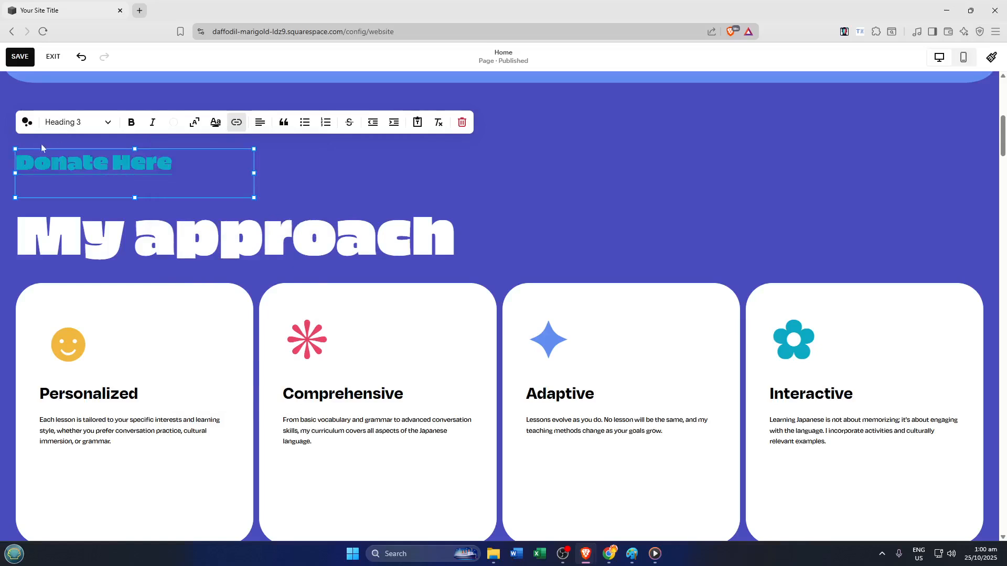
{"action": "left_click", "coordinate": [315, 174]}
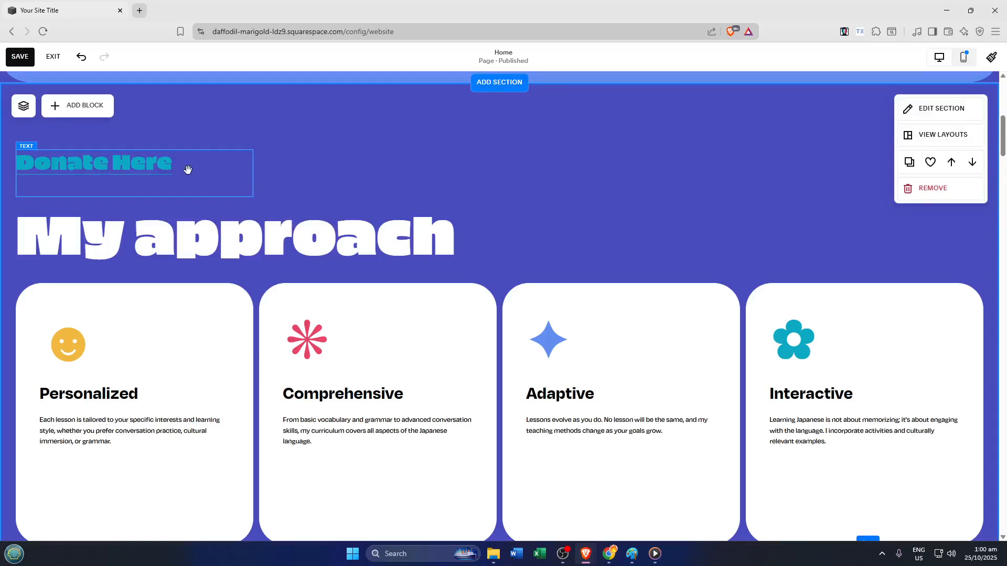
- Move the "Donate Here" block beside the "My approach" heading, above the Adaptive card, and save the page before leaving edit mode
{"action": "left_click_drag", "start_coordinate": [252, 179], "coordinate": [562, 230]}
{"action": "mouse_move", "coordinate": [646, 234]}
{"action": "left_mouse_down"}
{"action": "mouse_move", "coordinate": [663, 244]}
{"action": "mouse_move", "coordinate": [656, 237]}
{"action": "left_mouse_up"}
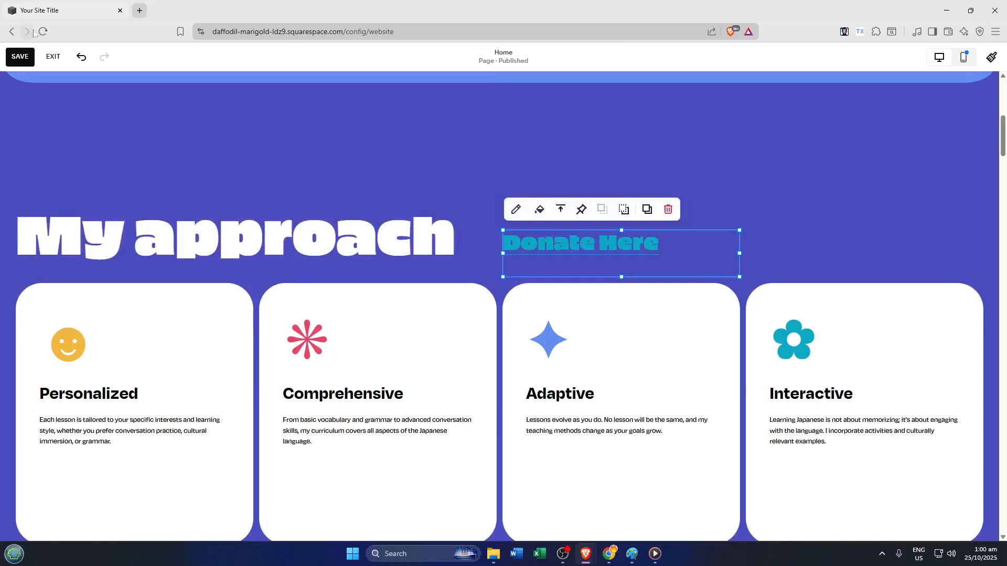
{"action": "left_click", "coordinate": [21, 58]}
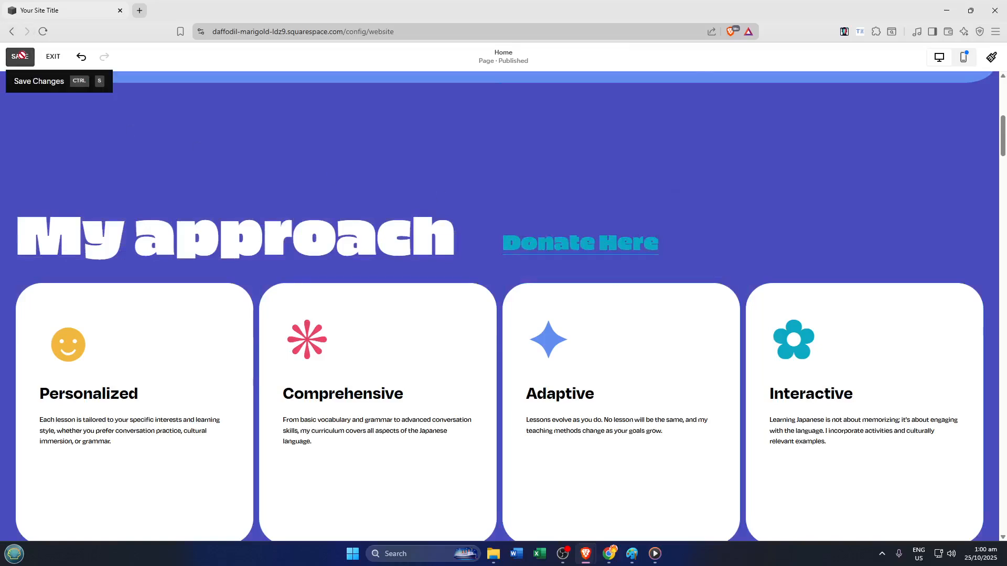
{"action": "left_click", "coordinate": [51, 62]}
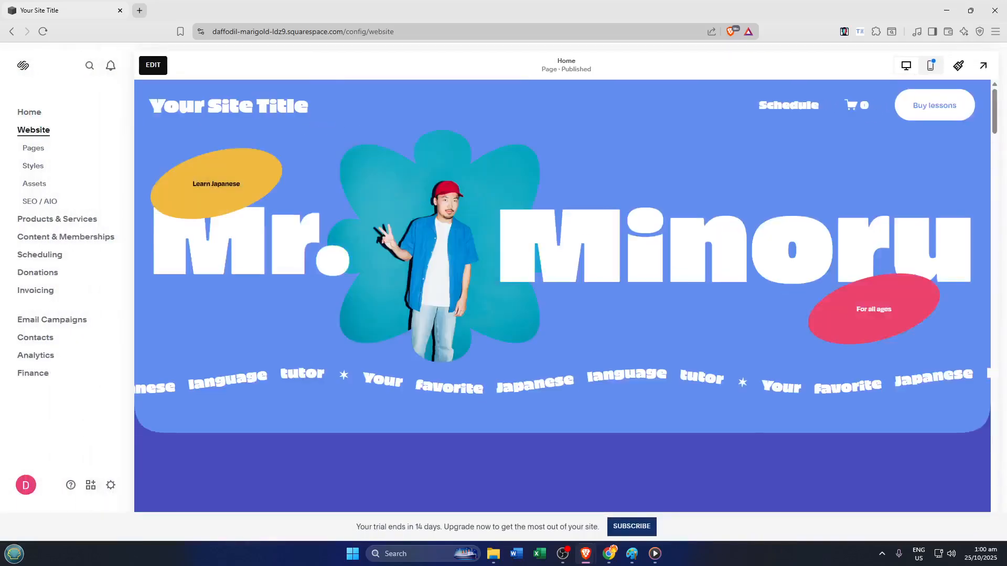
- Test the "Donate Here" link in the Home page preview
{"action": "scroll", "coordinate": [836, 251], "scroll_direction": "down", "scroll_amount": 2}
{"action": "scroll", "coordinate": [722, 335], "scroll_direction": "down", "scroll_amount": 1}
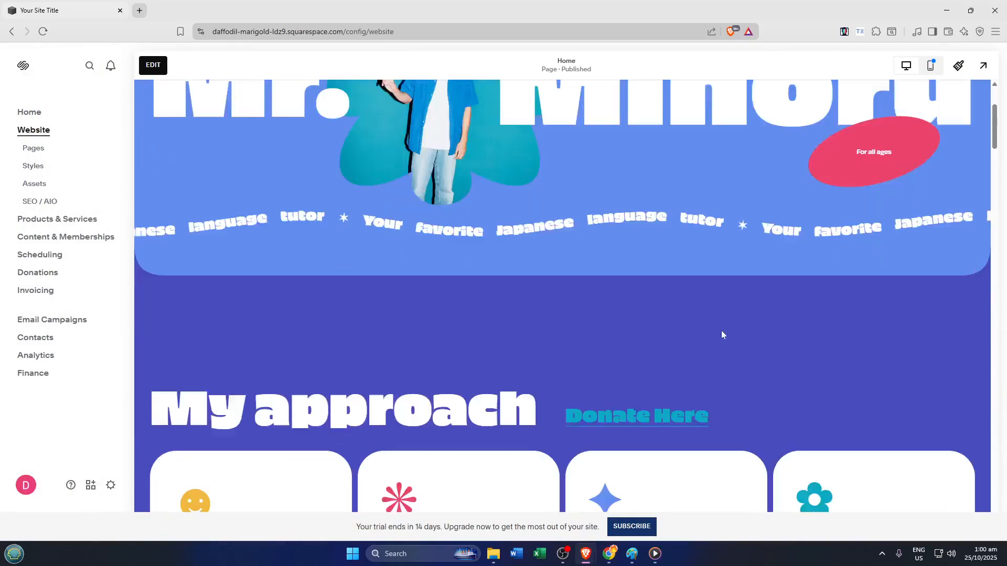
{"action": "left_click", "coordinate": [608, 415]}
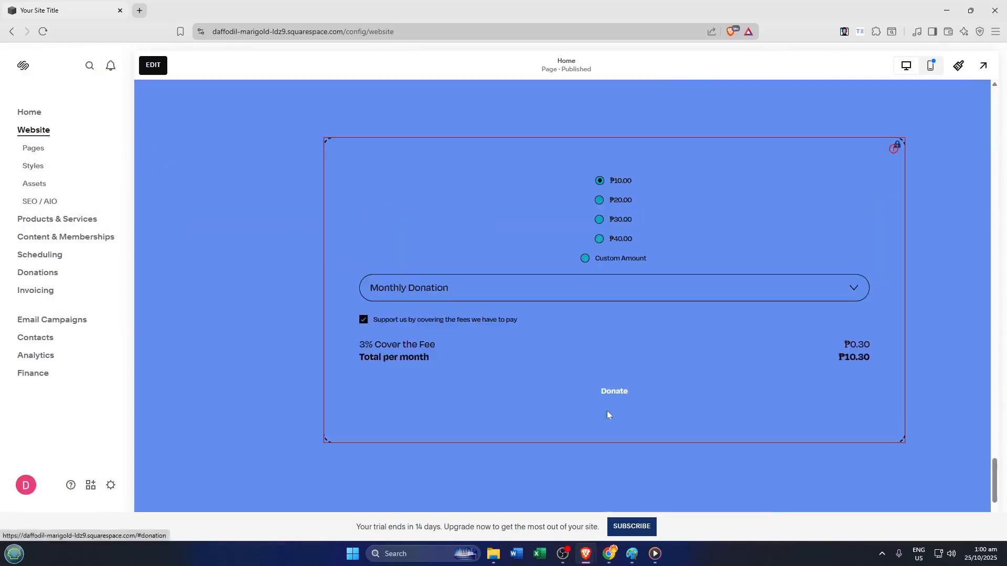